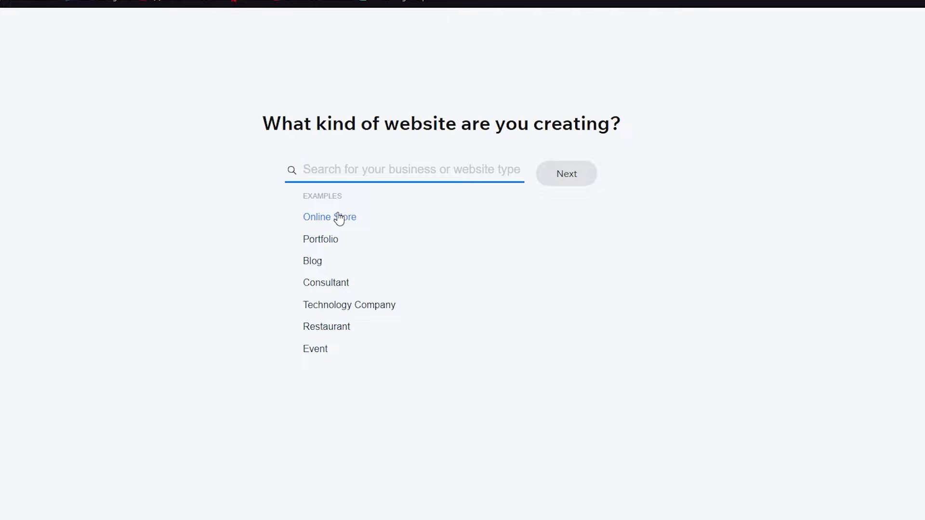
Set the website type to Online Store and name the store Electronics
click(336, 217)
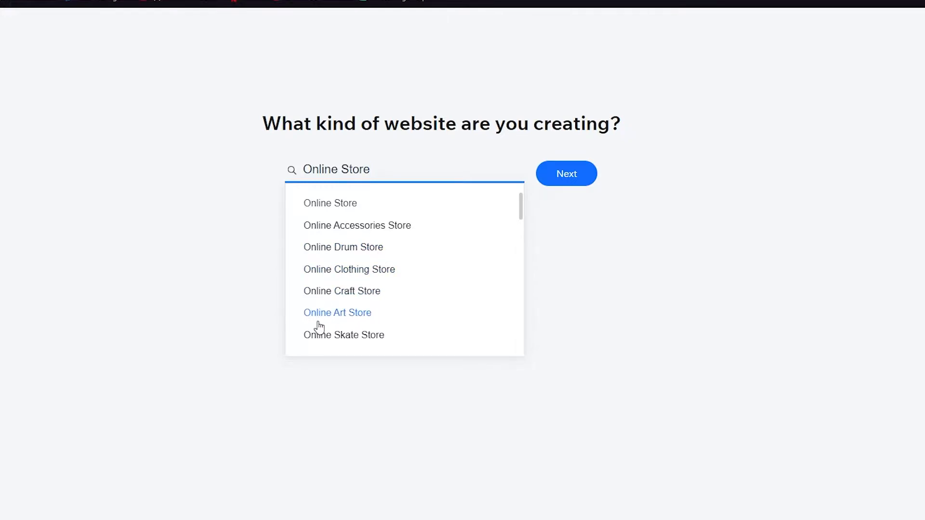
click(328, 198)
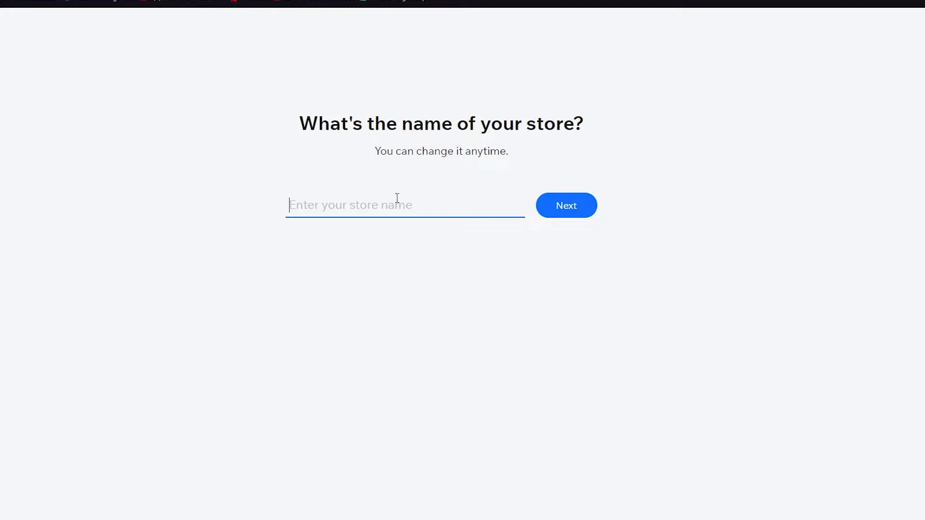
click(397, 198)
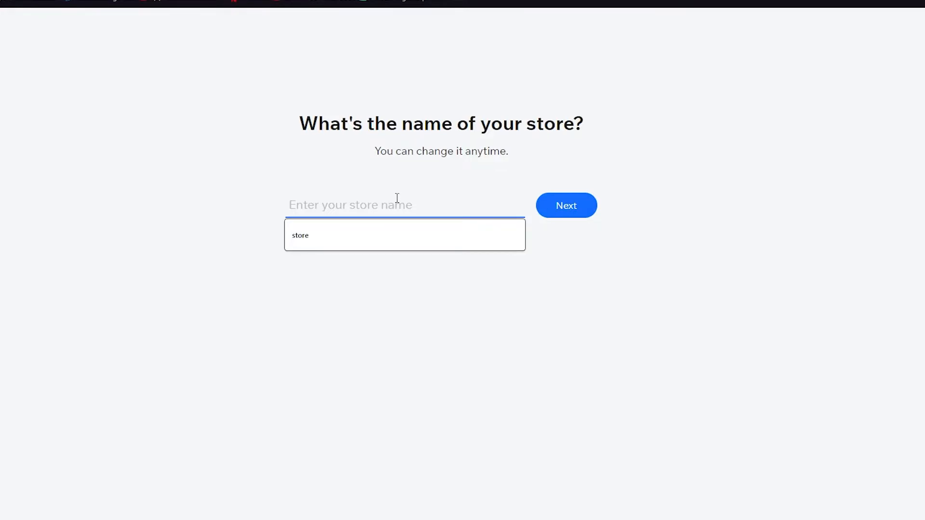
text(E)
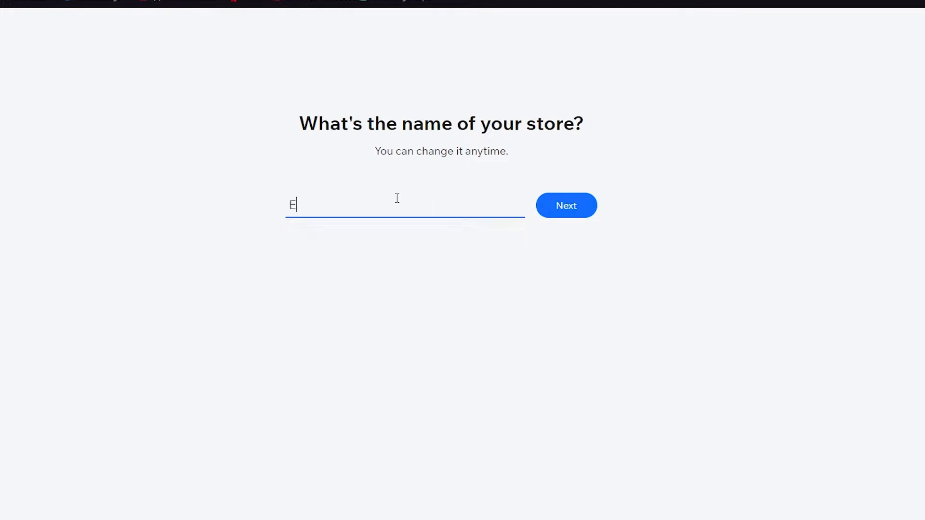
text(lectronics)
click(575, 217)
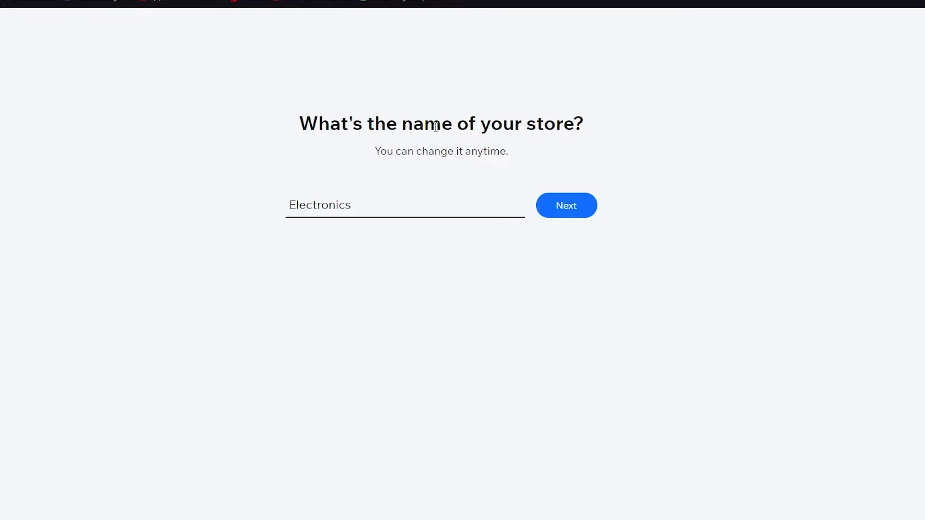
click(558, 209)
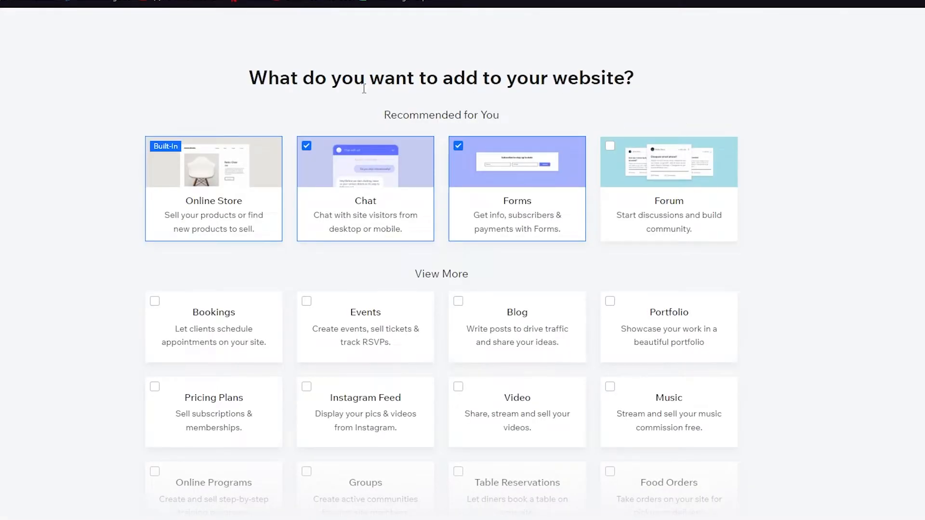
Keep the recommended Online Store, Chat and Forms features and continue to the site dashboard
mouse_move(150, 185)
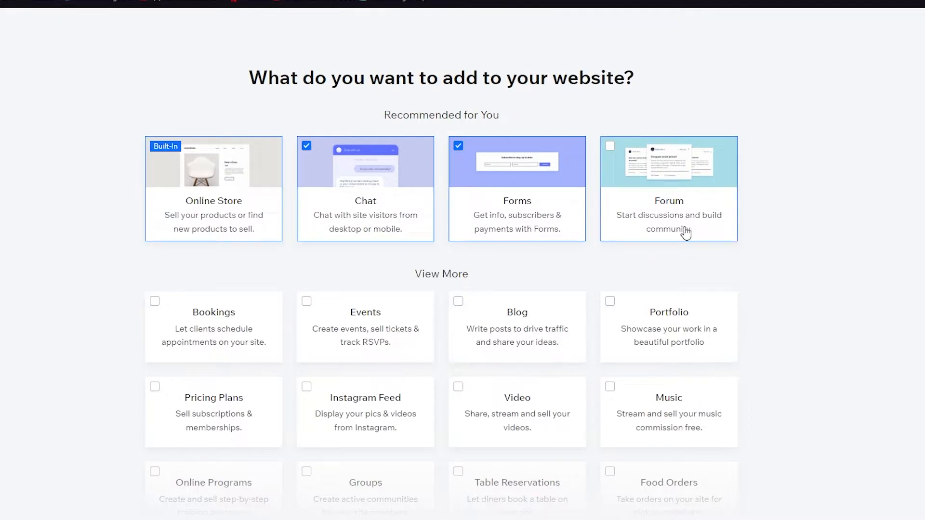
scroll(788, 223, down, 3)
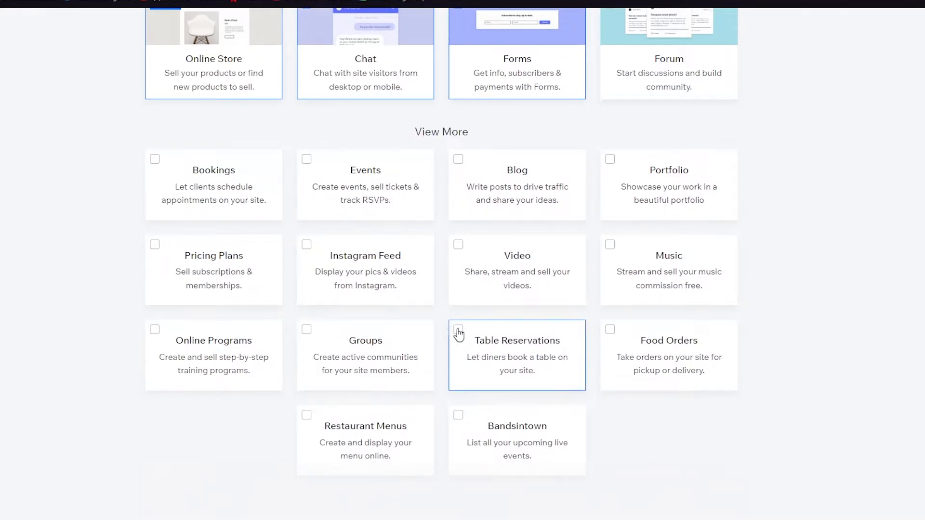
scroll(346, 103, up, 3)
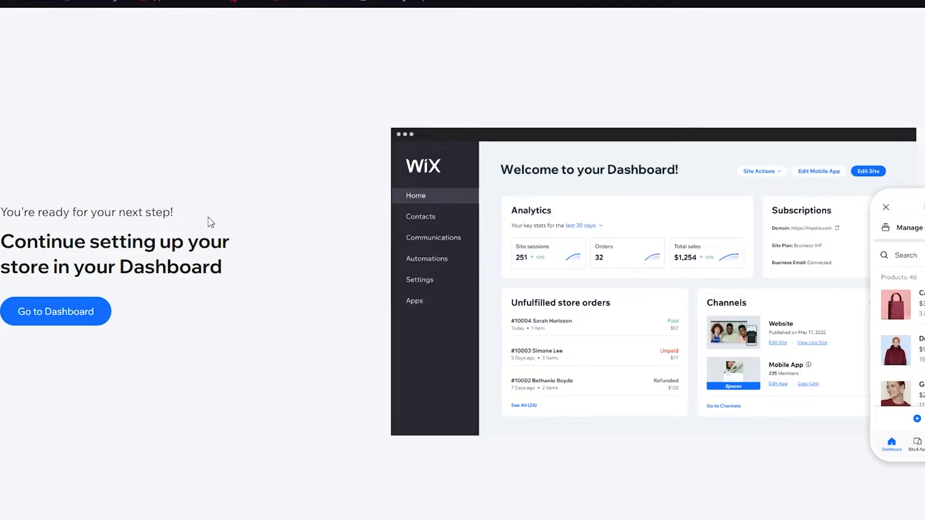
click(43, 312)
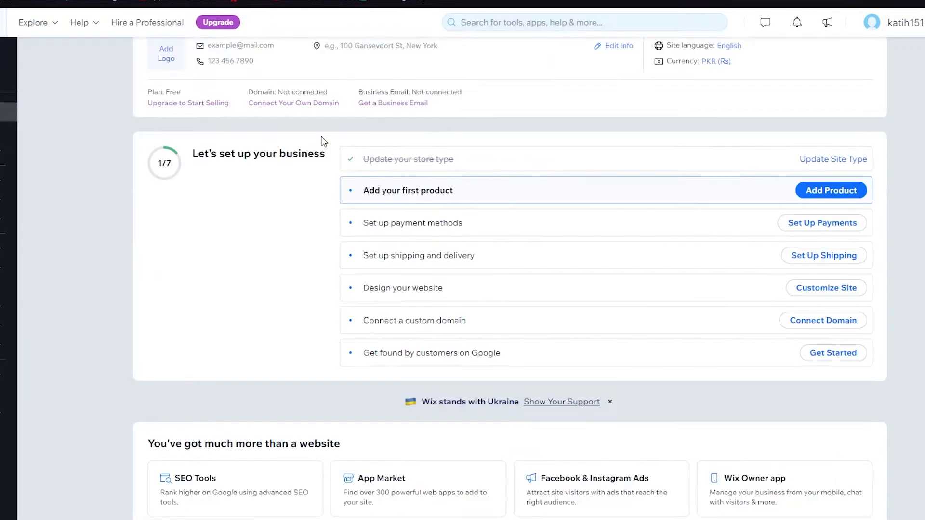
Dismiss the sale promotion and start customizing the site with a designed template
scroll(280, 213, down, 1)
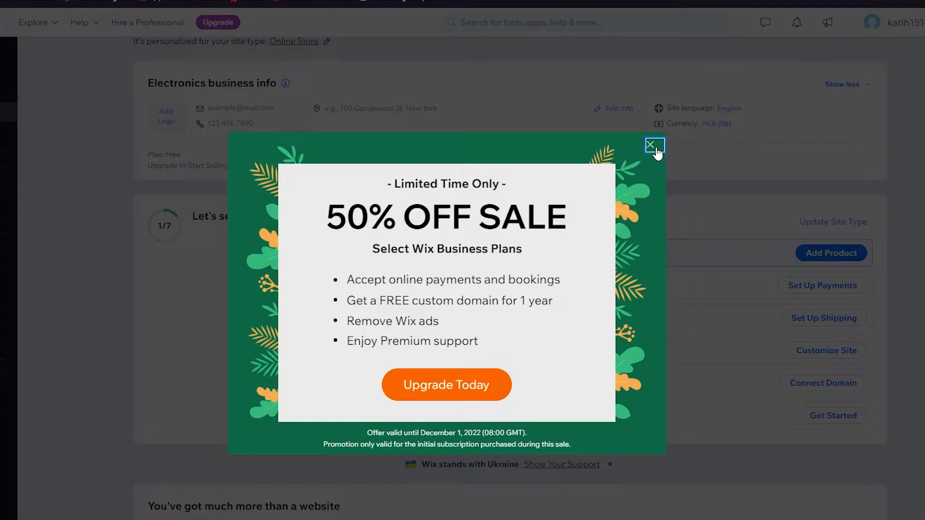
click(651, 145)
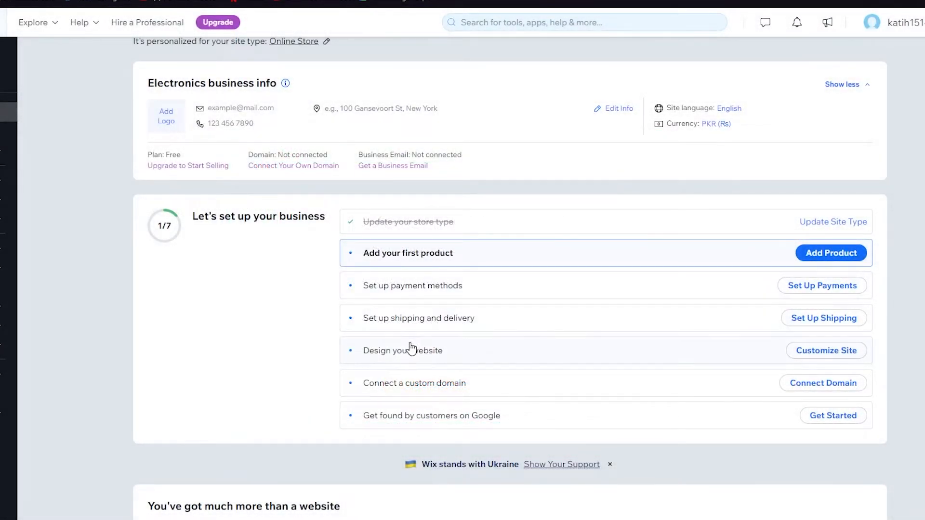
scroll(409, 349, down, 4)
scroll(400, 352, up, 5)
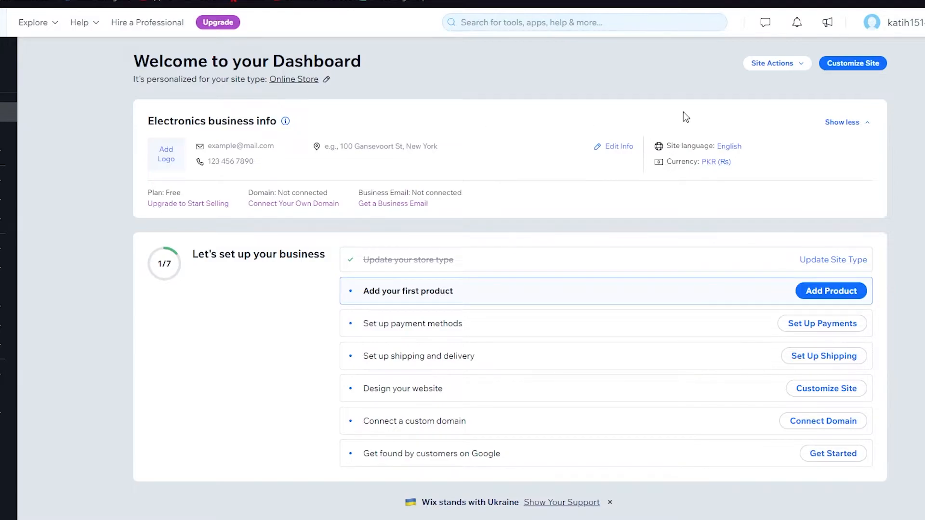
click(874, 70)
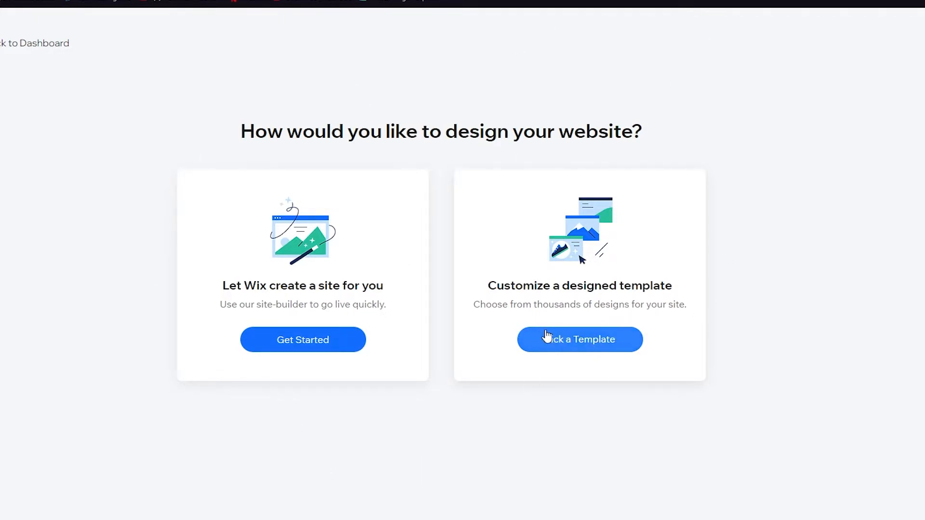
click(564, 347)
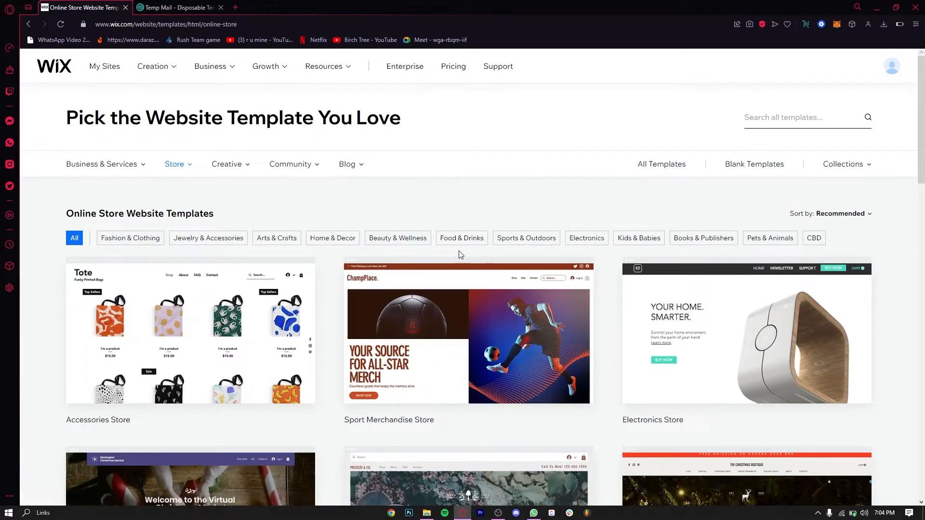
Preview the Product Landing Page template from the online store templates, open it for editing and close the preview
scroll(459, 250, down, 6)
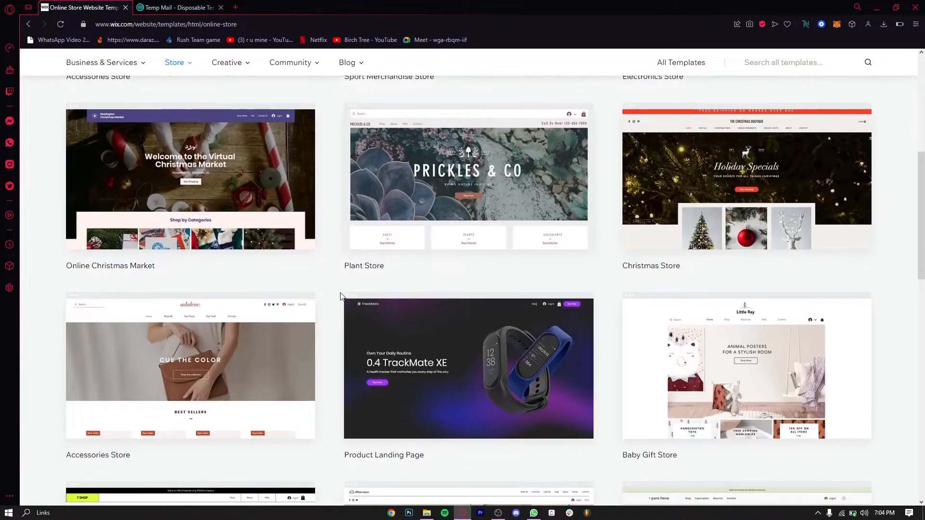
scroll(340, 293, down, 8)
scroll(340, 294, up, 6)
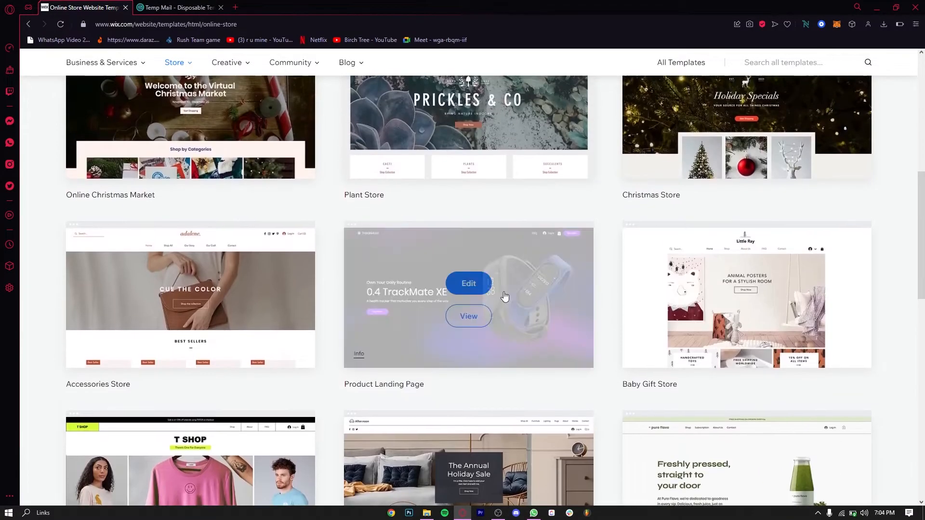
scroll(341, 223, up, 1)
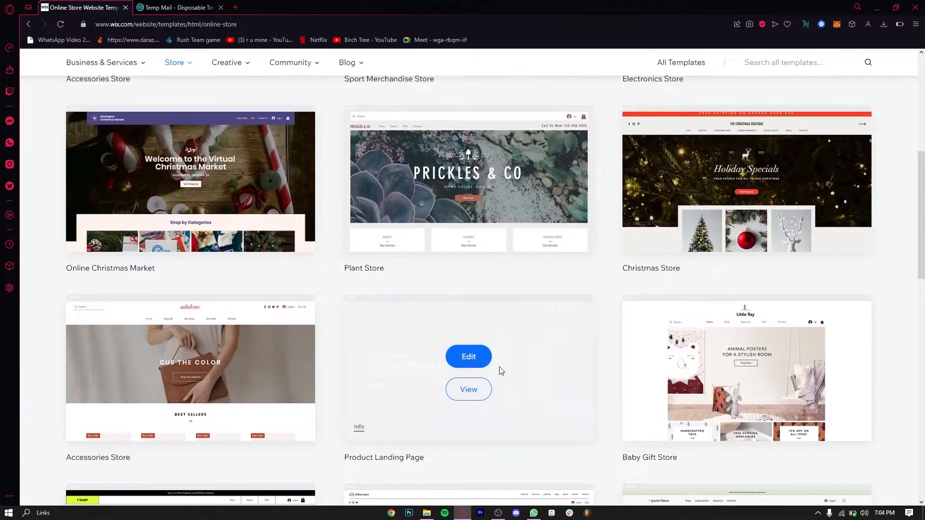
scroll(499, 371, down, 1)
click(469, 306)
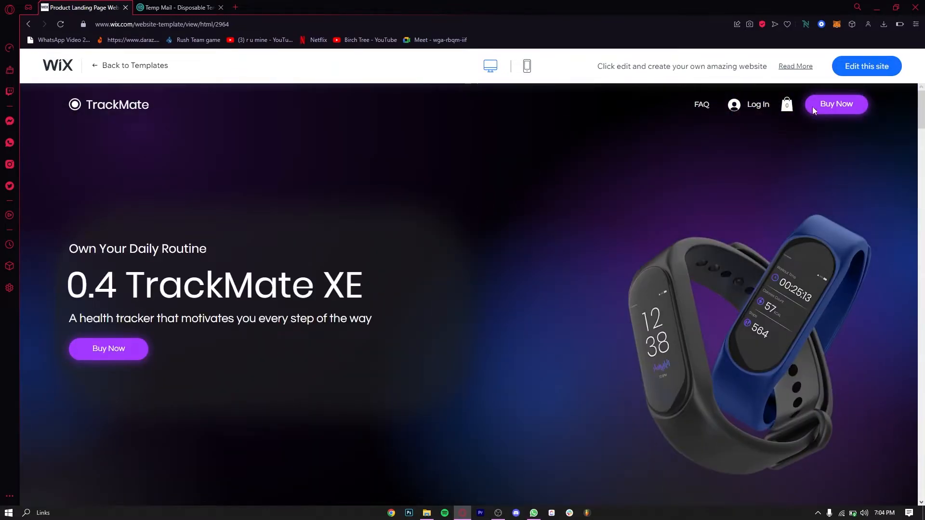
click(866, 72)
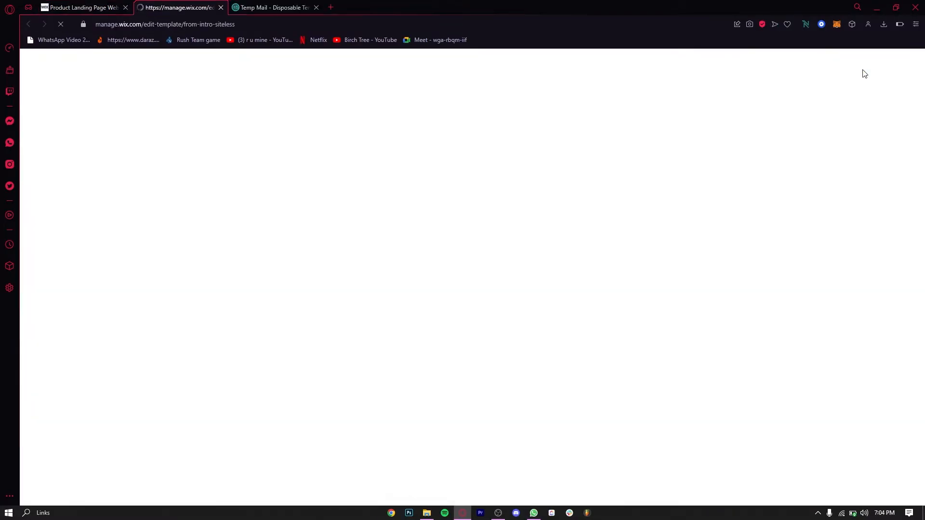
click(128, 8)
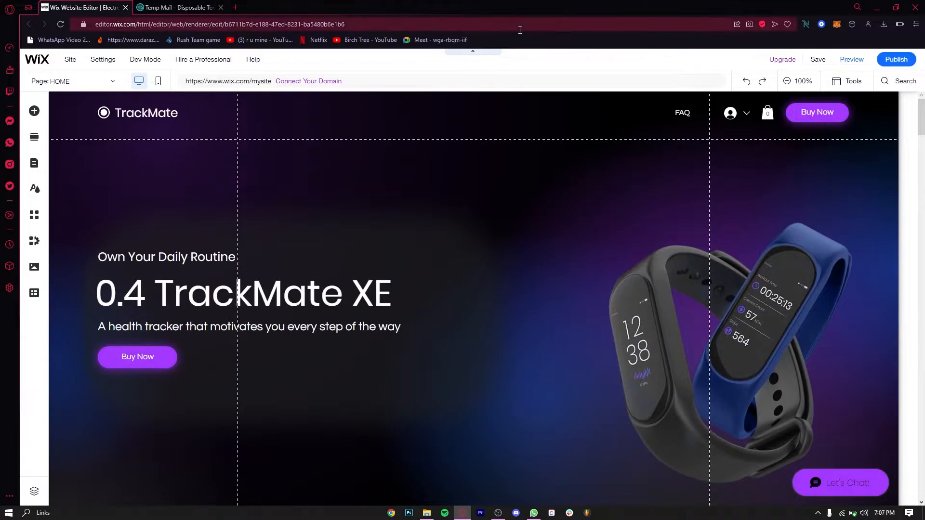
Look over the desktop home page, switch the editor to the mobile version and skip its introduction
scroll(446, 289, down, 9)
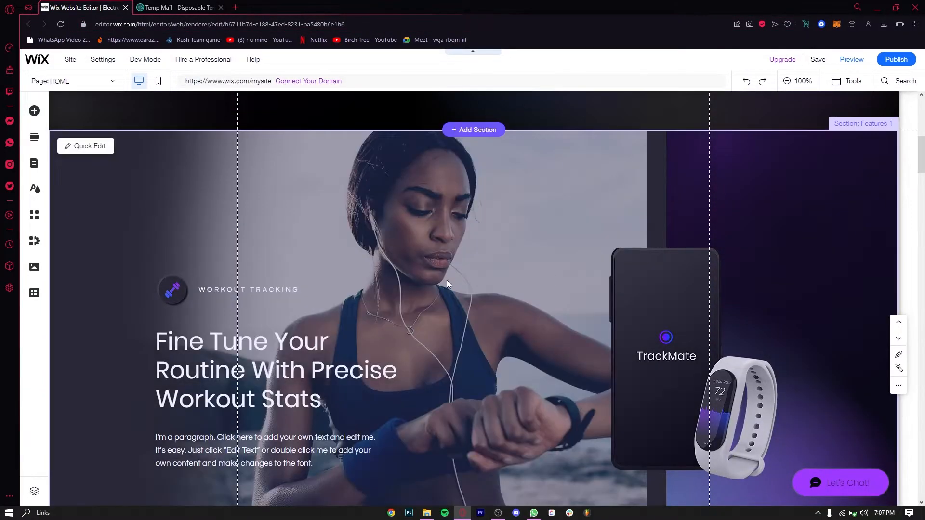
scroll(447, 280, up, 9)
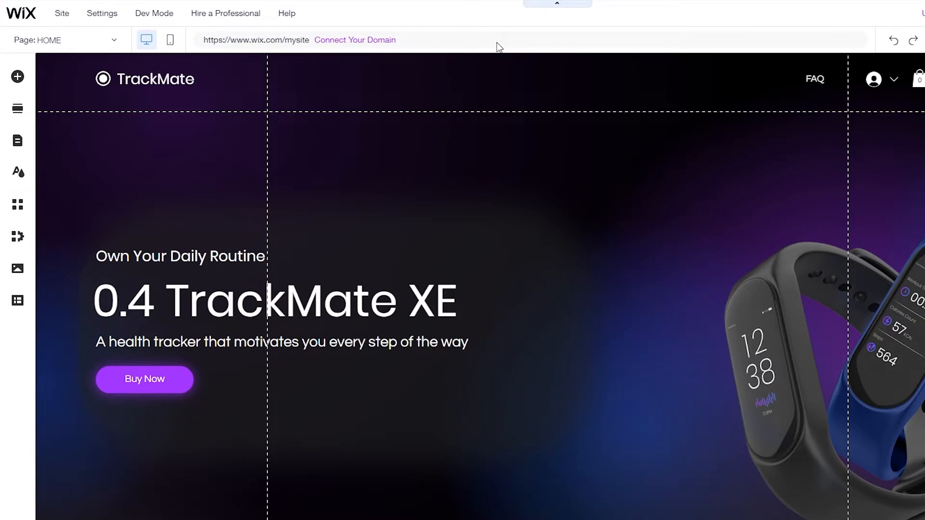
mouse_move(381, 39)
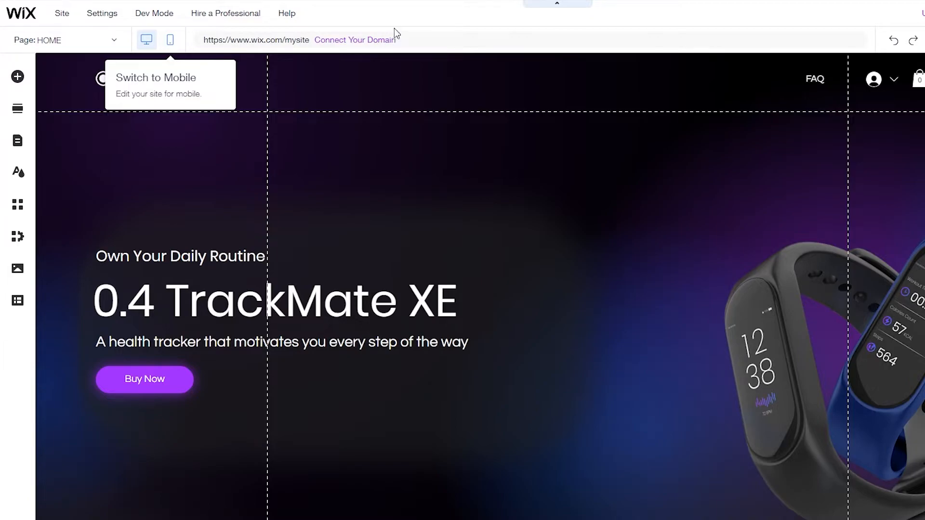
click(173, 40)
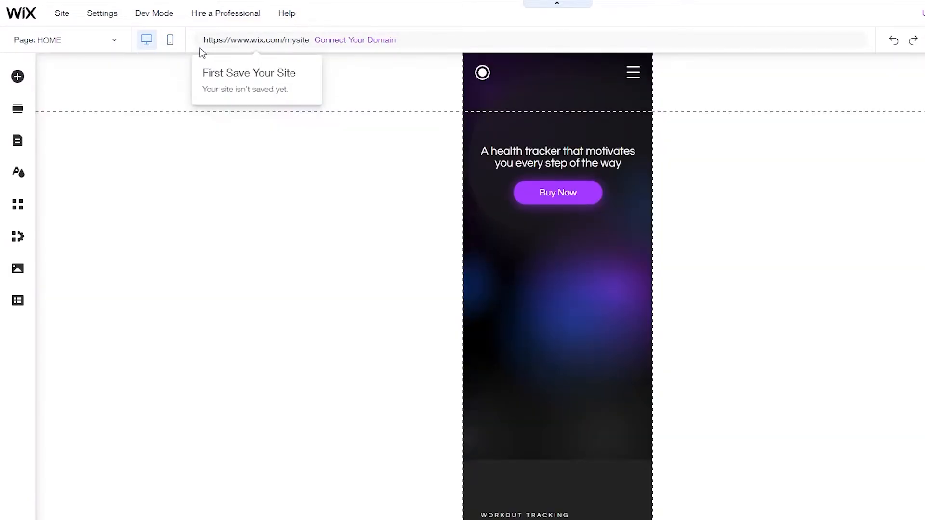
scroll(520, 183, down, 7)
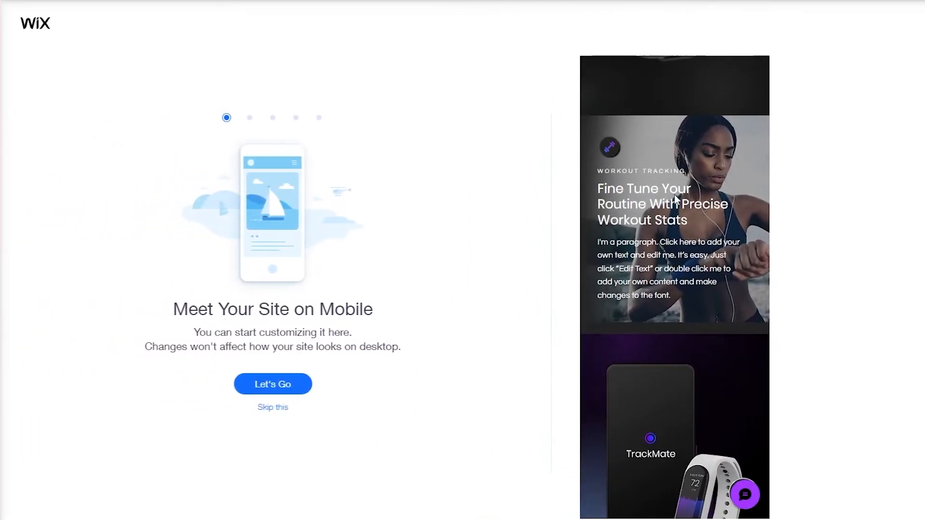
click(277, 409)
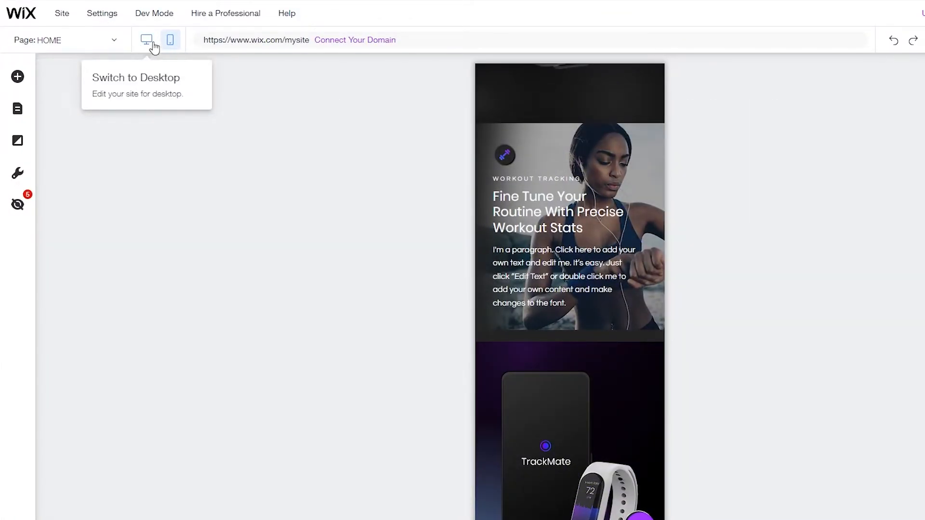
Examine the sections of the mobile home page and return the editor to the desktop version
scroll(568, 257, up, 1)
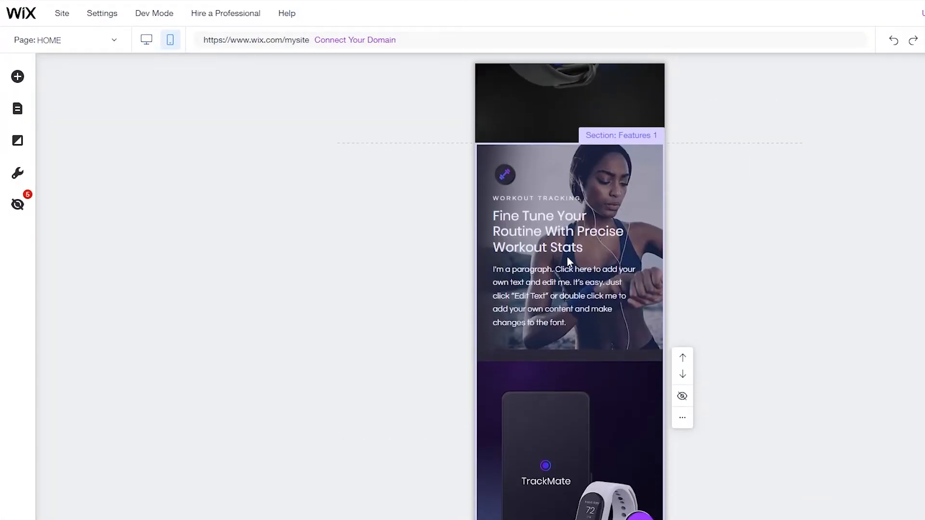
scroll(567, 257, down, 8)
scroll(568, 258, up, 15)
scroll(534, 306, down, 6)
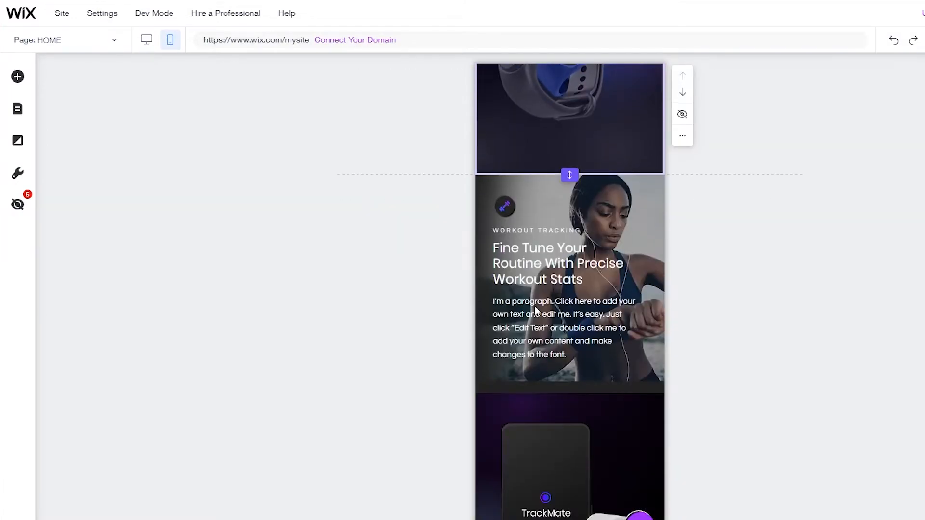
scroll(535, 306, up, 7)
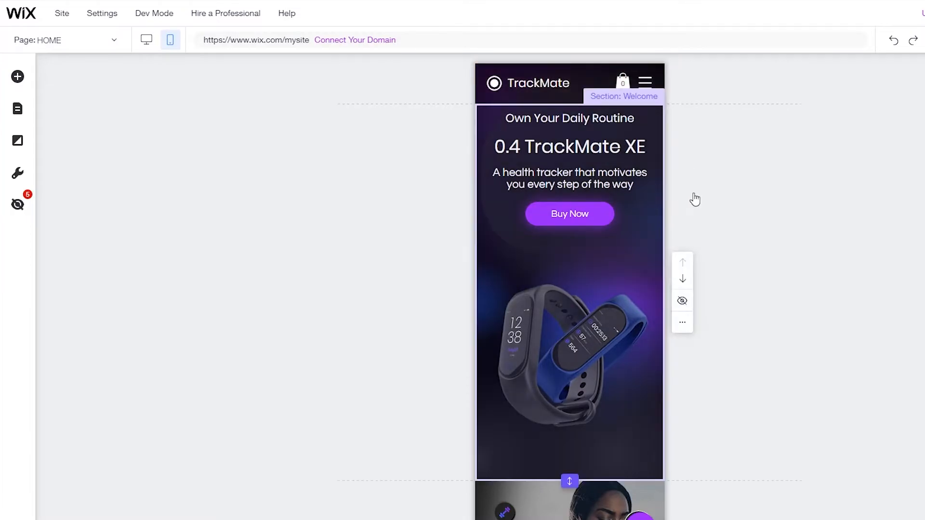
click(777, 195)
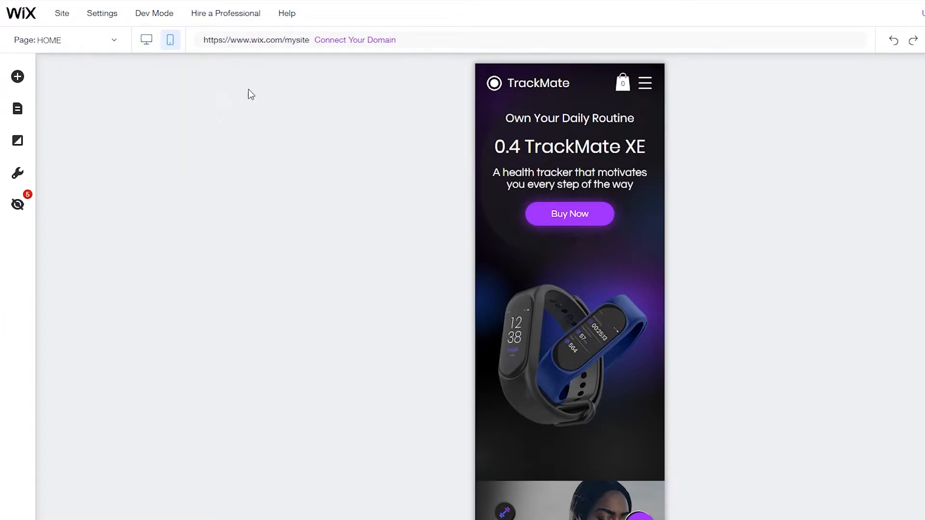
click(145, 38)
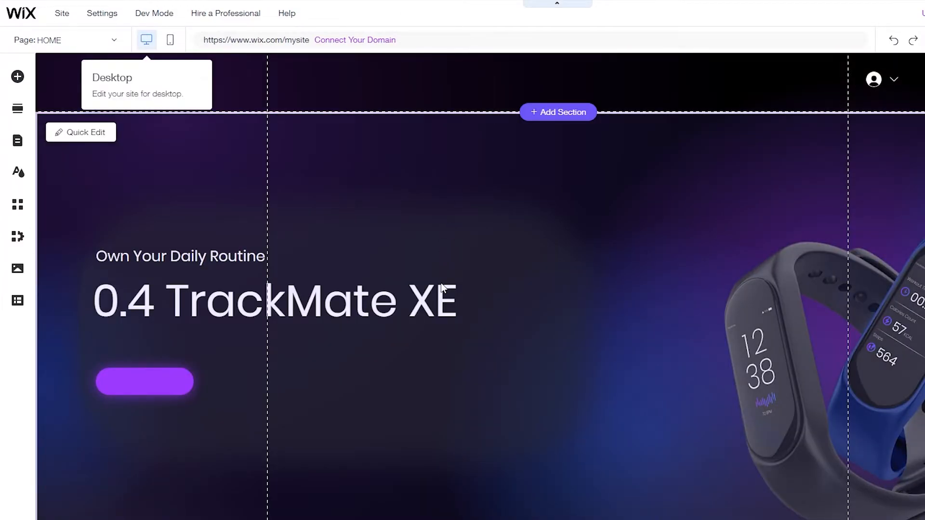
Look over the desktop home page and inspect the text settings of its main heading
scroll(440, 282, down, 5)
scroll(440, 282, up, 6)
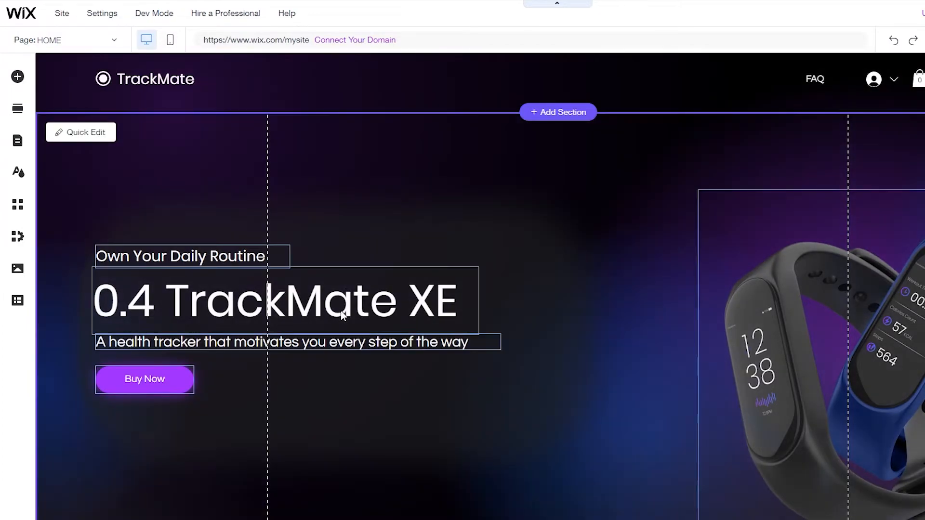
click(340, 311)
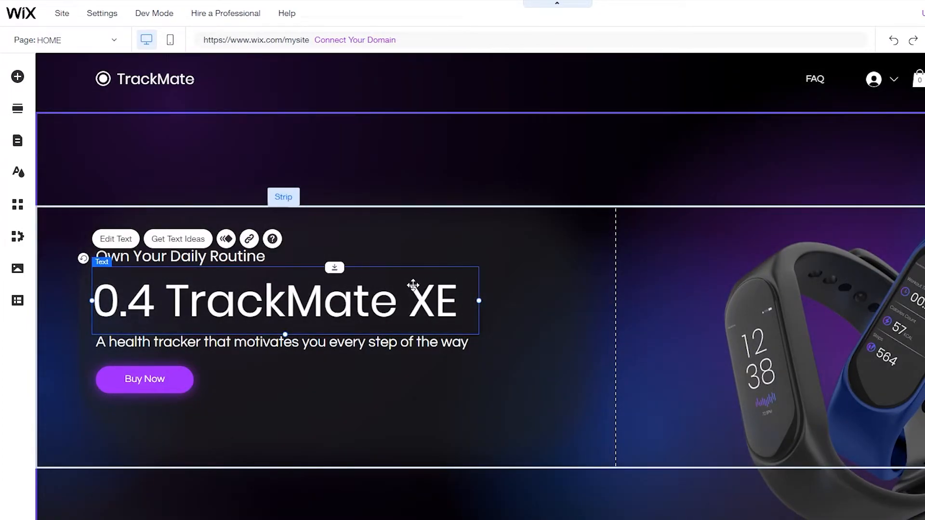
double_click(412, 285)
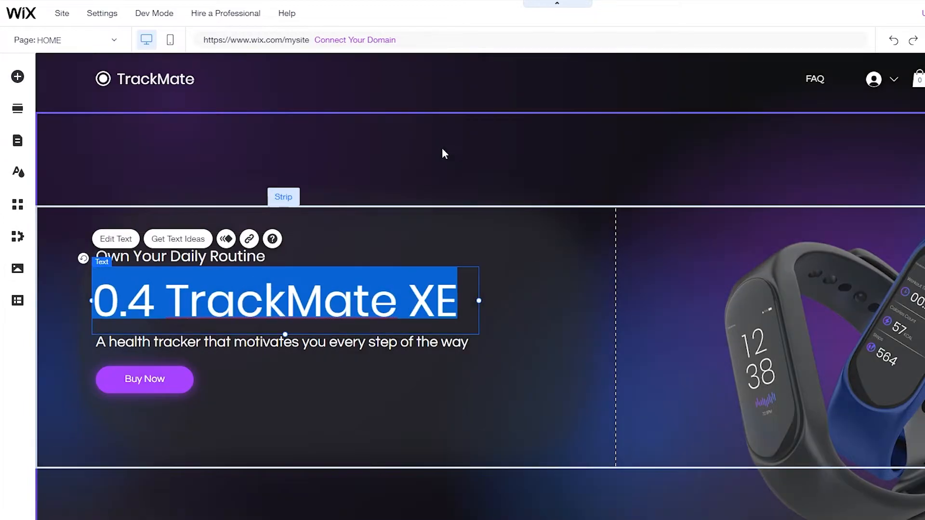
click(441, 148)
double_click(172, 85)
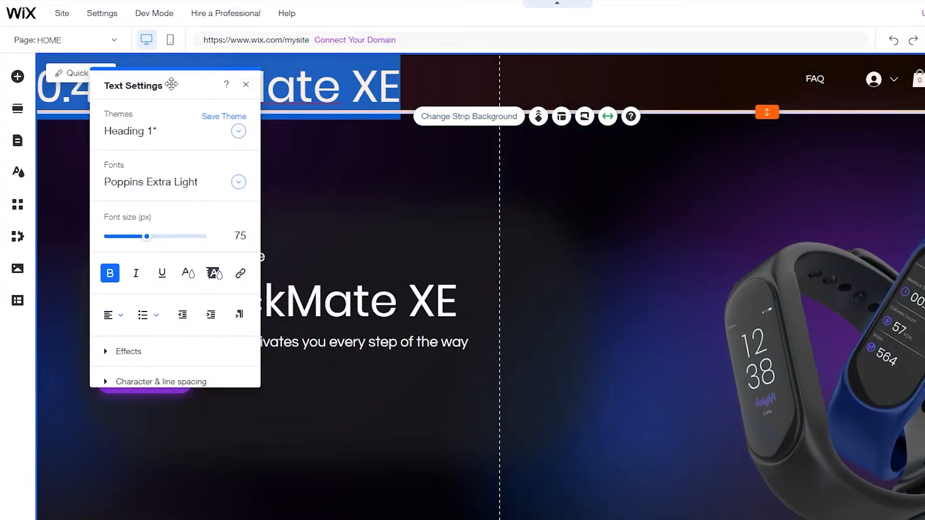
click(411, 170)
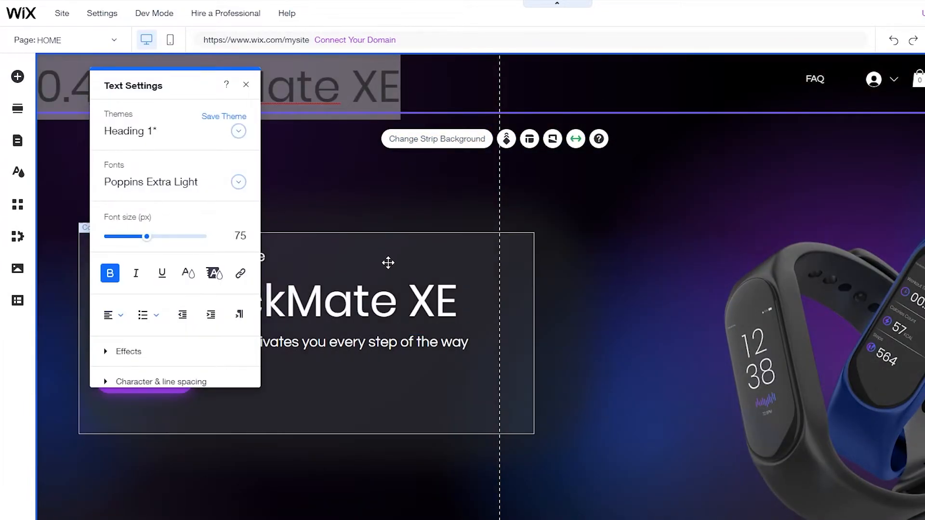
click(388, 263)
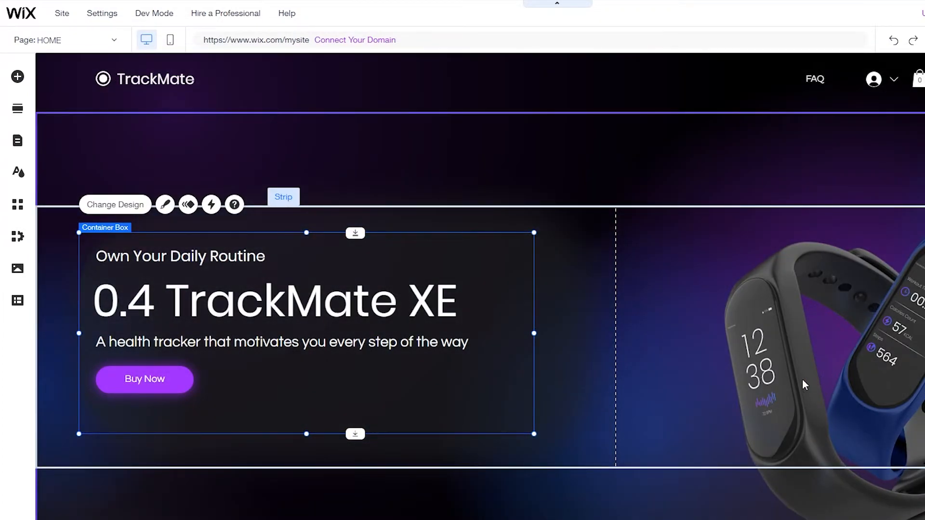
scroll(802, 381, down, 10)
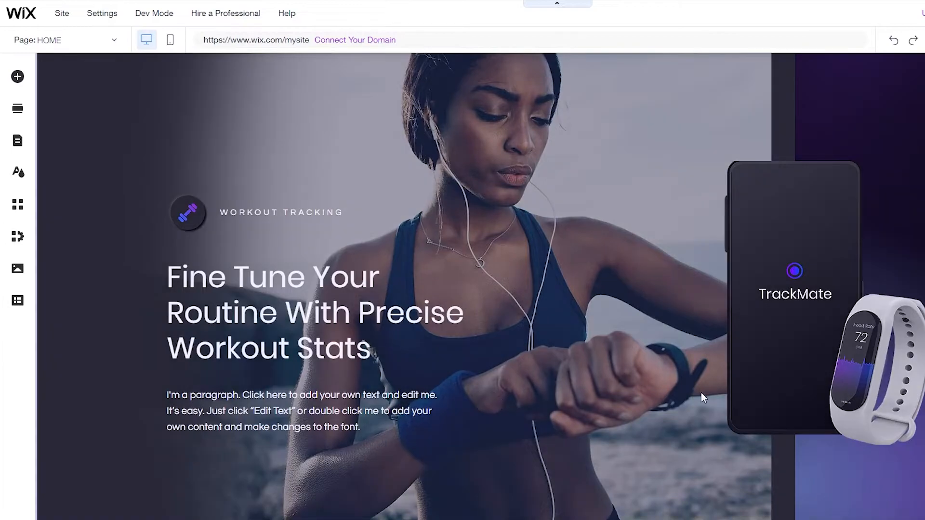
scroll(304, 147, up, 10)
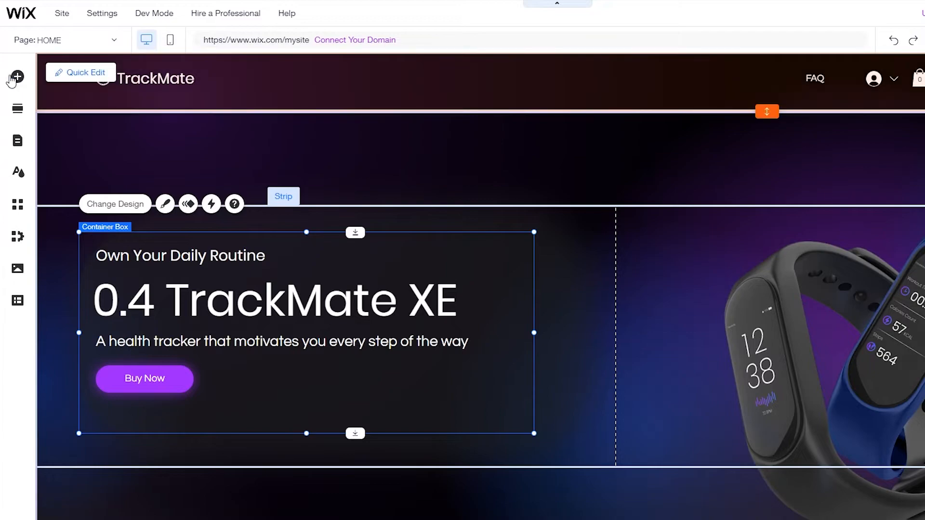
Browse the strip, interactive and text elements that can be added to the site, including titles and paragraphs
click(17, 77)
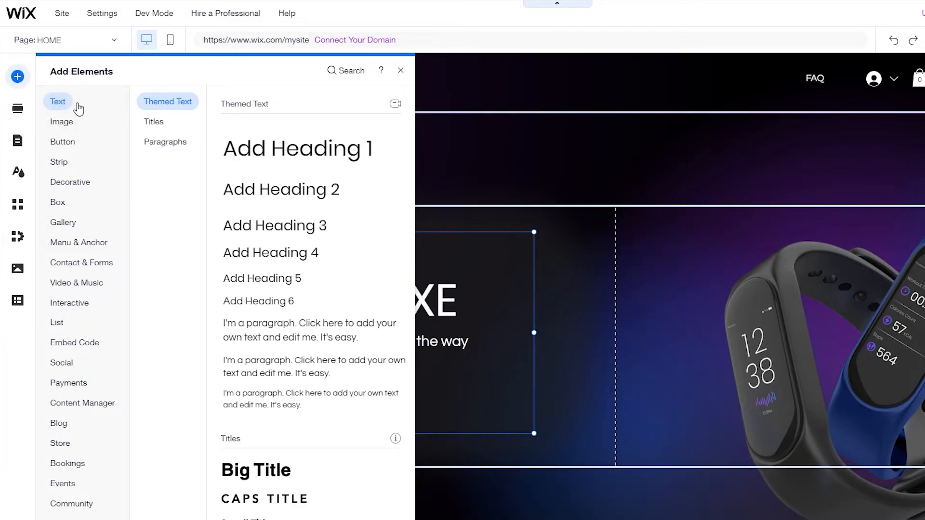
click(68, 161)
click(70, 309)
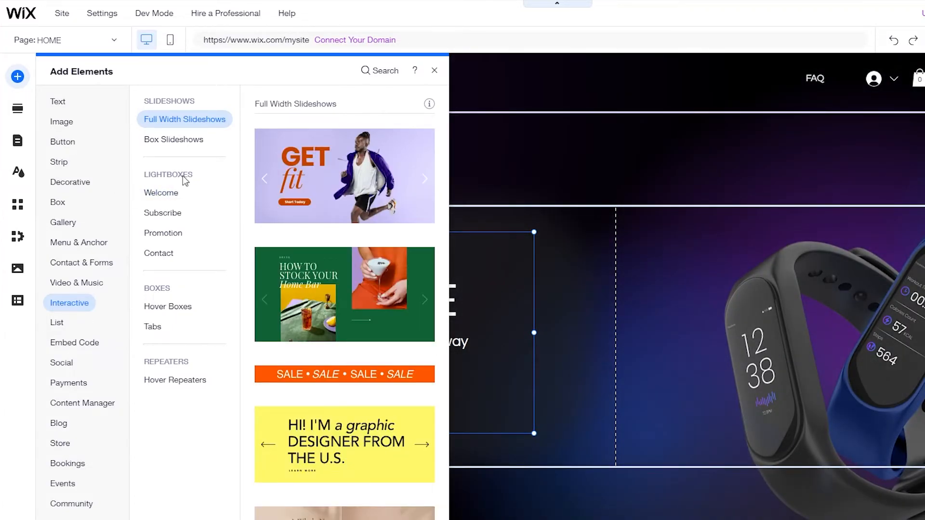
click(58, 102)
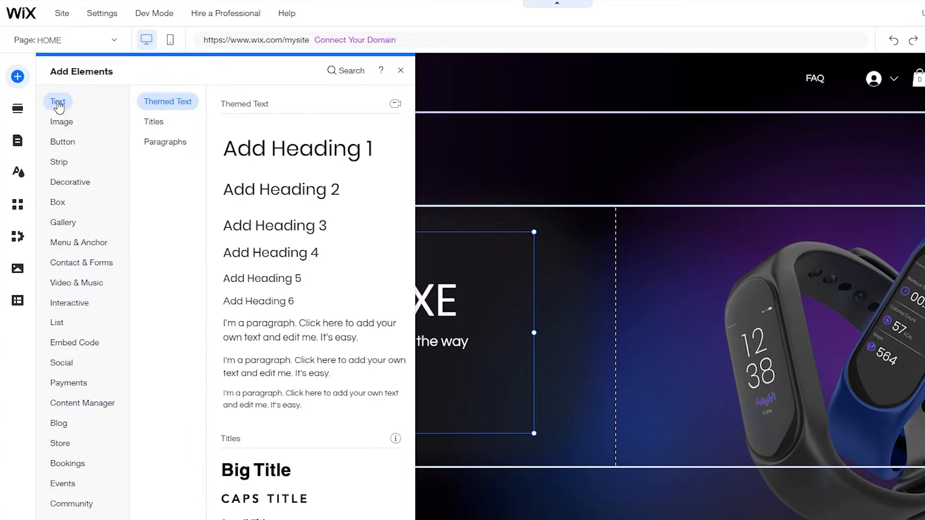
click(159, 121)
click(165, 143)
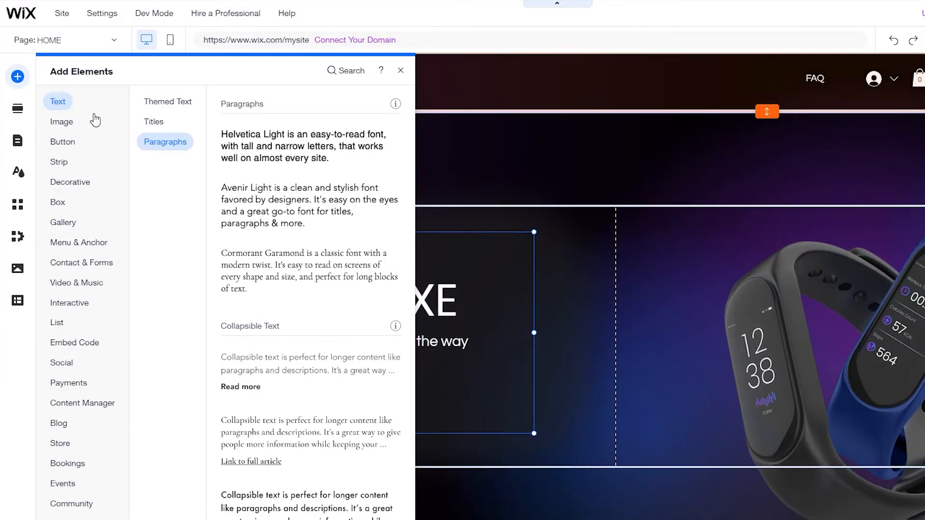
Examine the image, button, strip, decorative, box, embed code, social and payment elements available to add
click(62, 121)
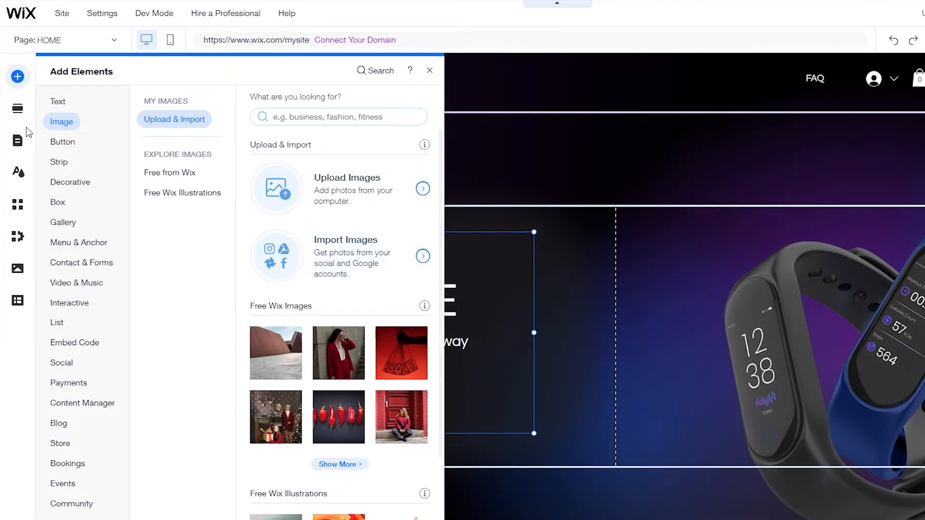
click(60, 143)
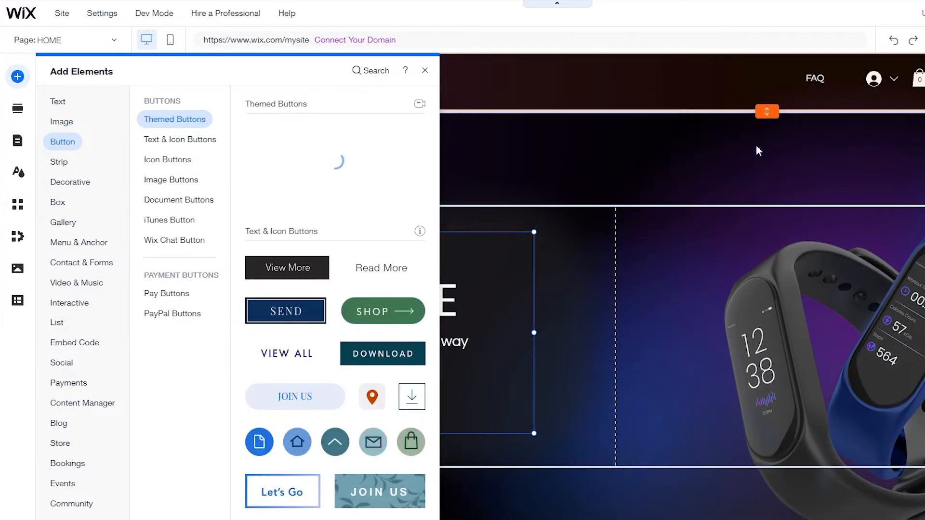
click(59, 164)
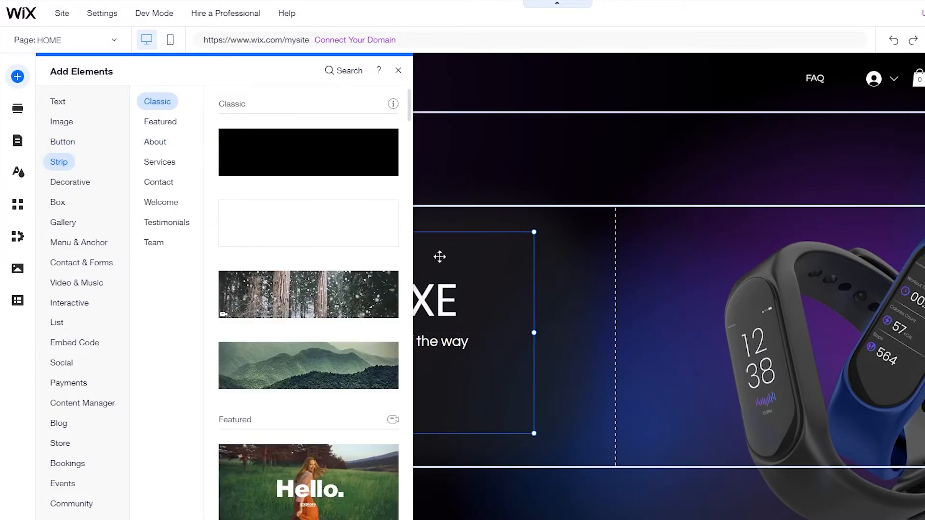
click(62, 185)
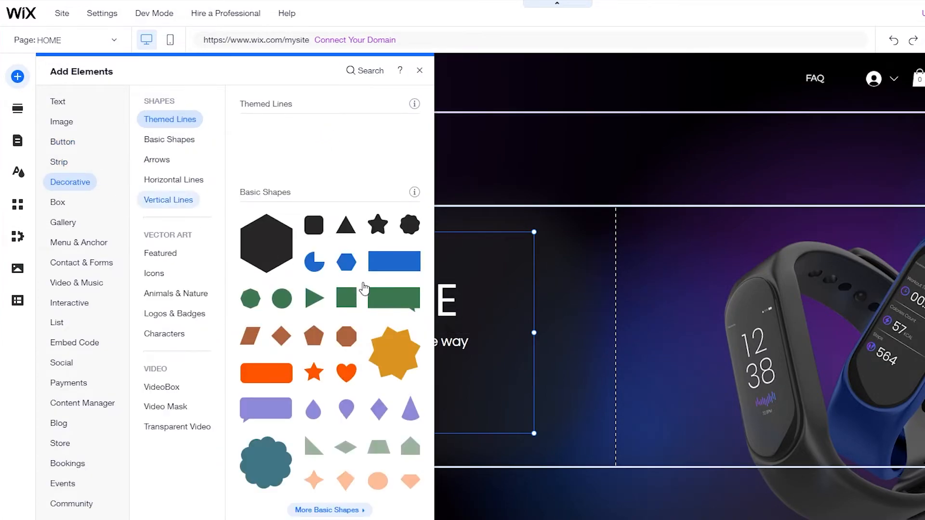
click(58, 205)
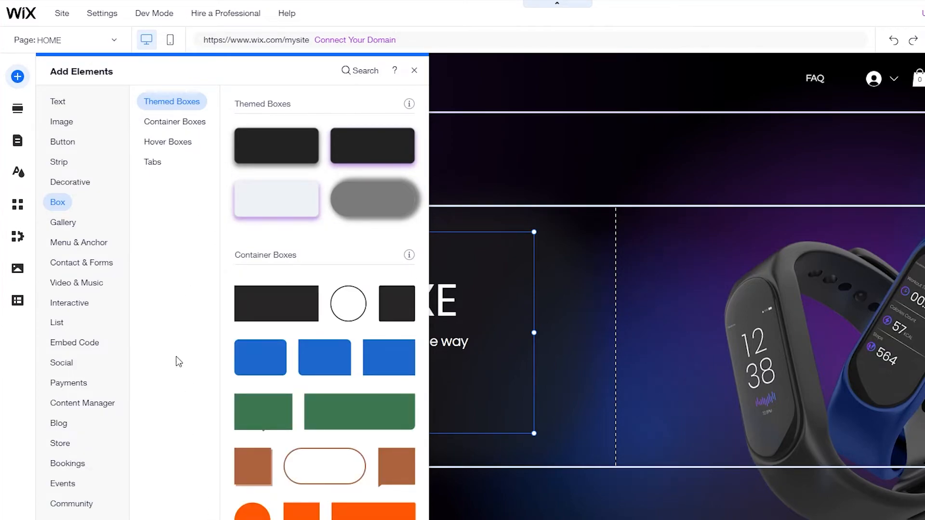
click(81, 345)
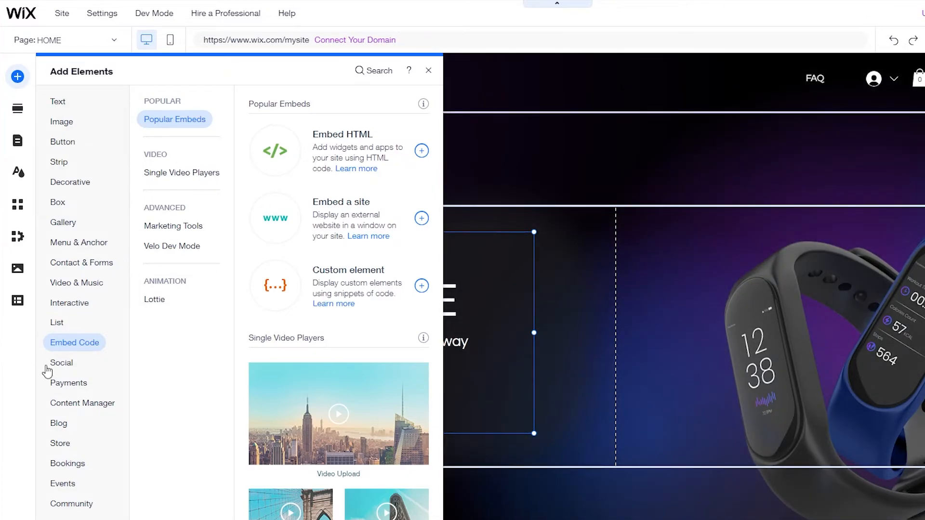
click(62, 363)
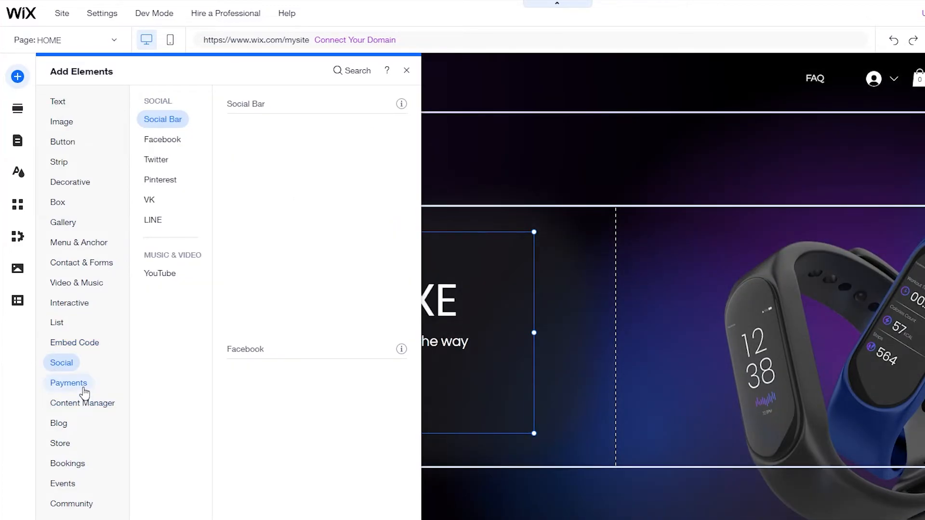
click(84, 388)
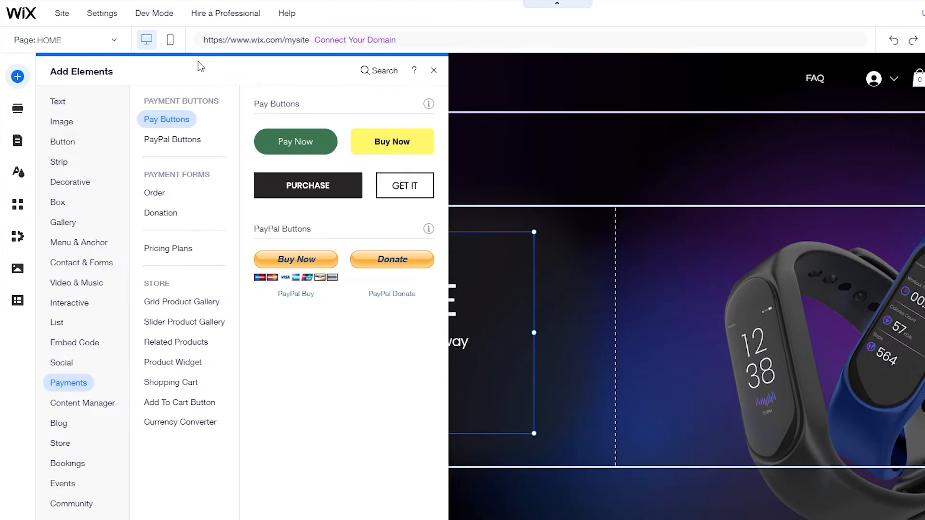
Add a blank page to the site menu
click(19, 142)
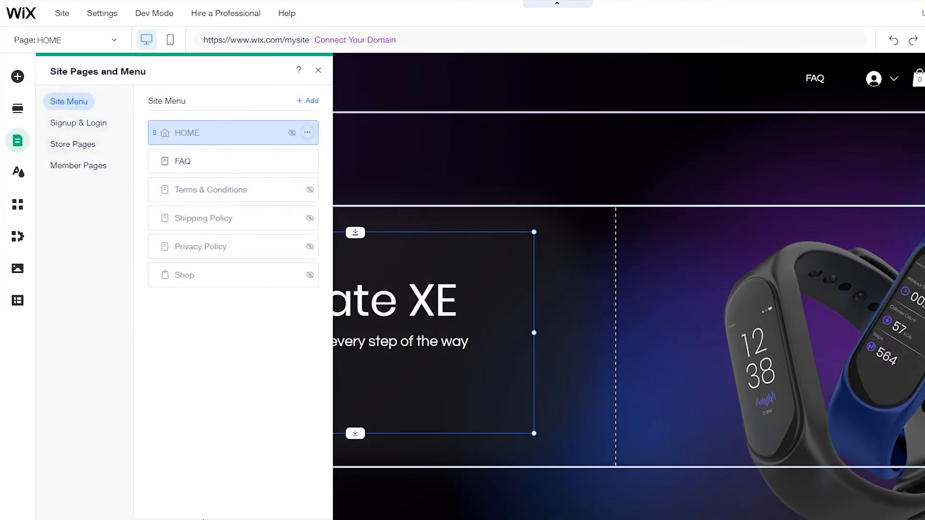
click(308, 101)
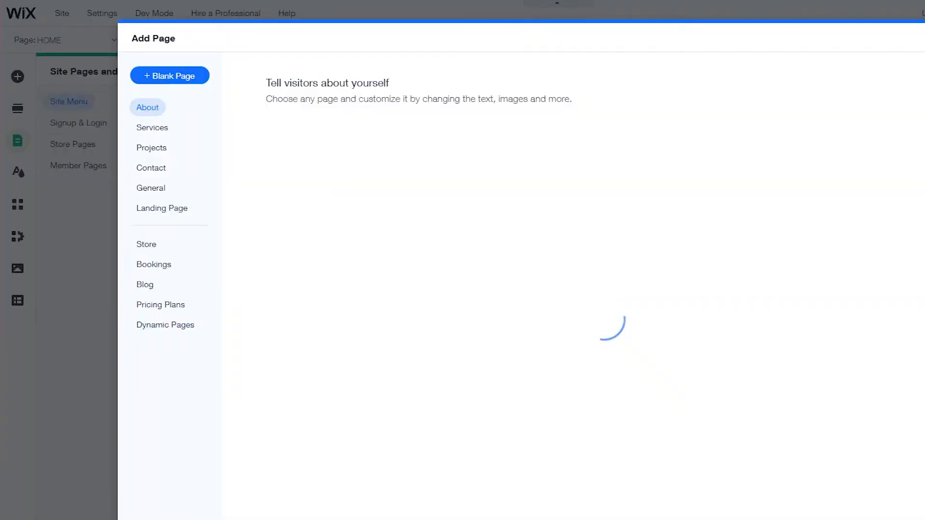
click(183, 77)
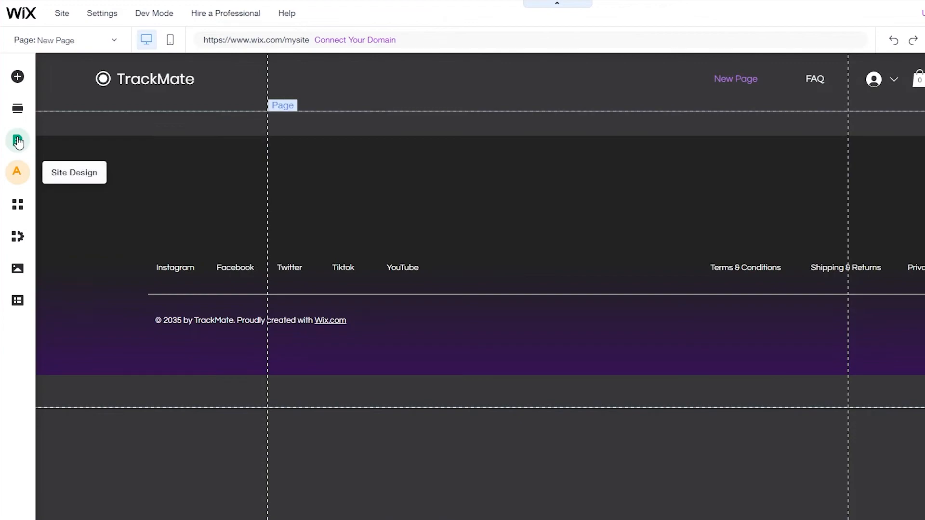
Add the Wix Bookings pages to the site
click(17, 140)
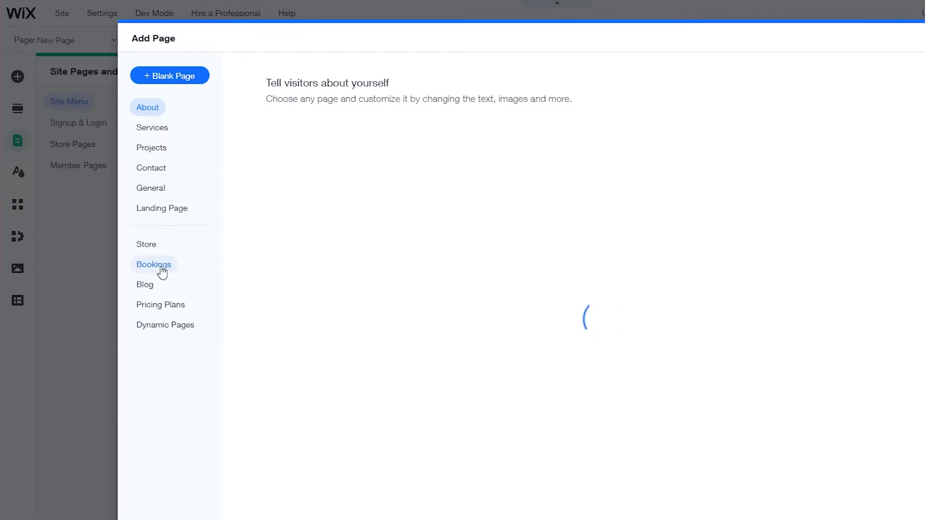
click(162, 271)
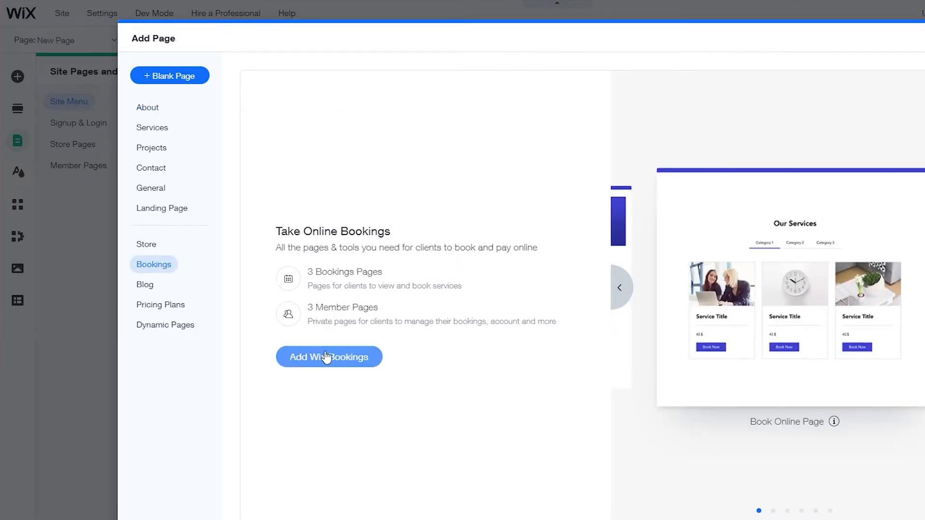
click(347, 356)
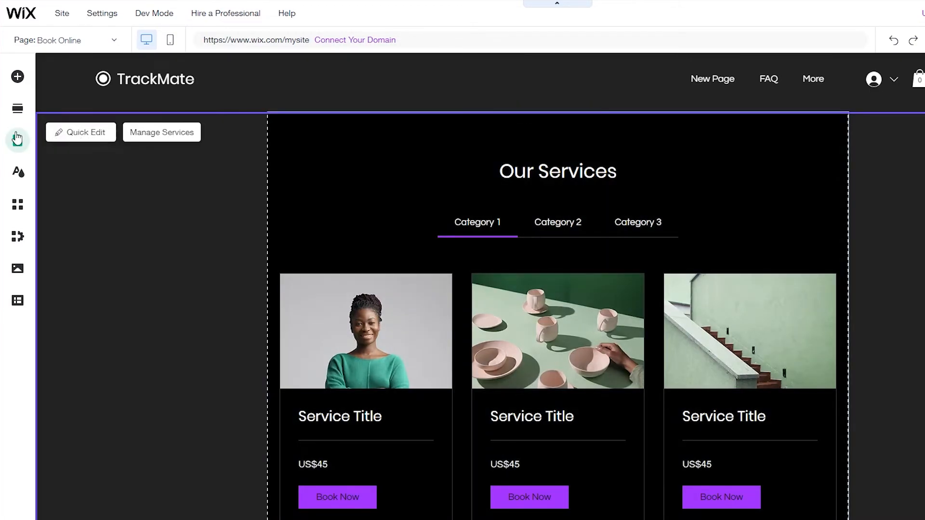
Review the list of bookings pages and open the Book Online page's name for editing
click(17, 138)
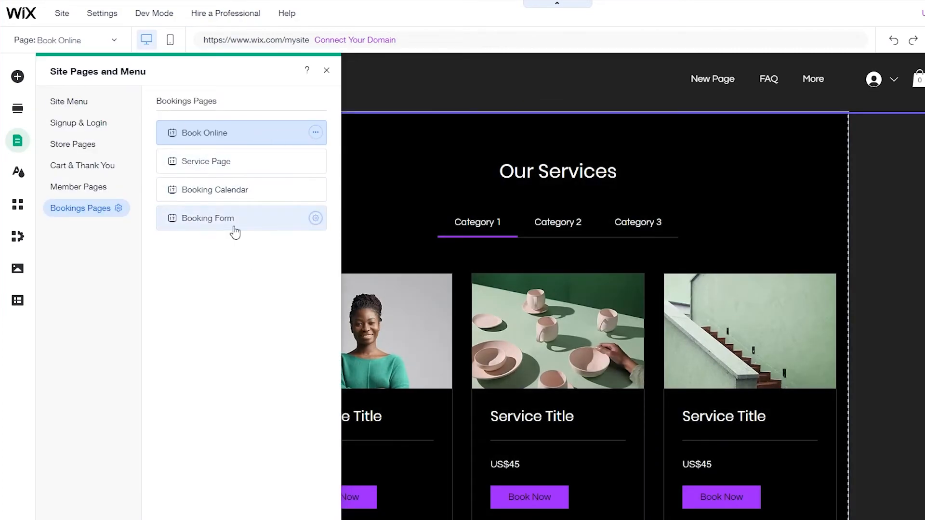
double_click(203, 134)
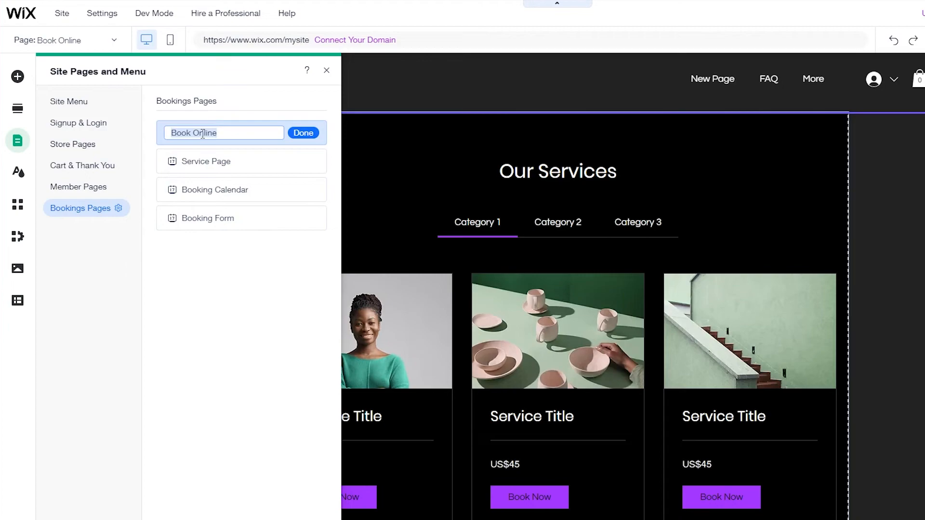
click(248, 247)
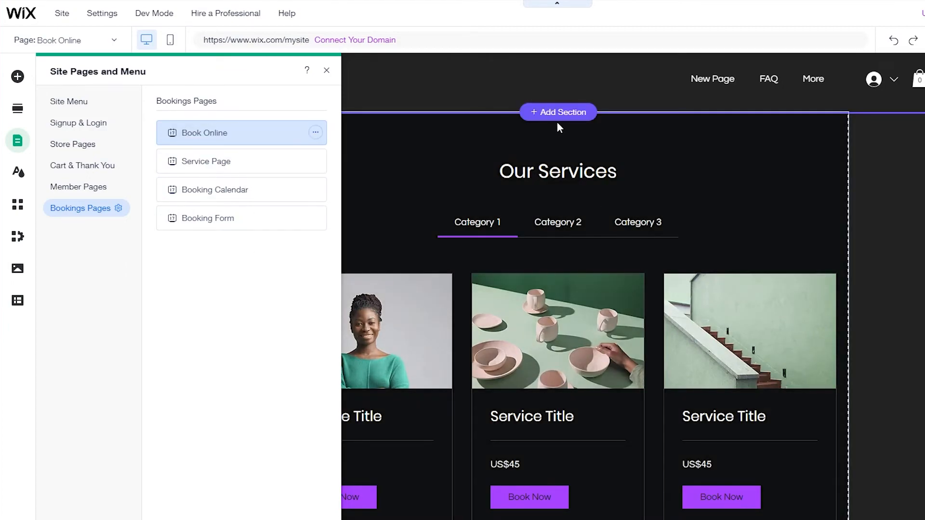
Open service management for the Book Online widget, look through the appointment, class and course templates, and return to the editor
click(554, 125)
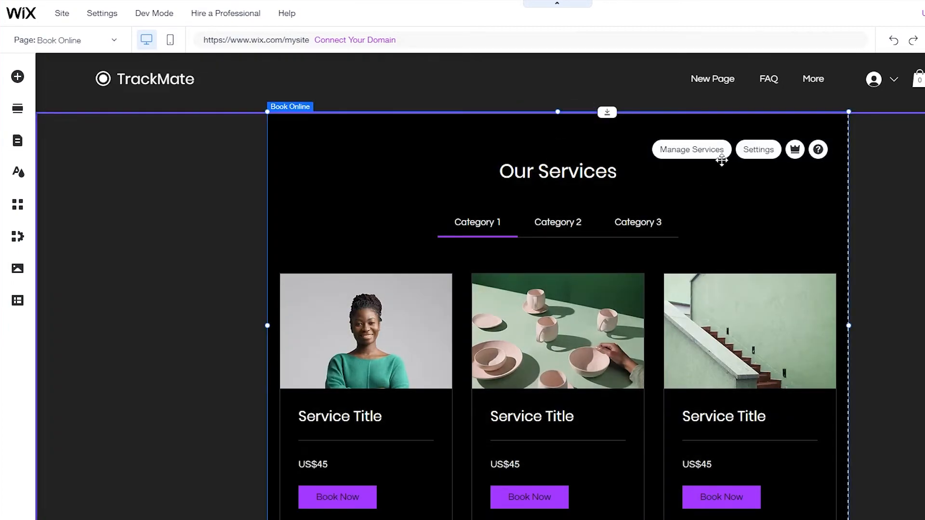
click(691, 150)
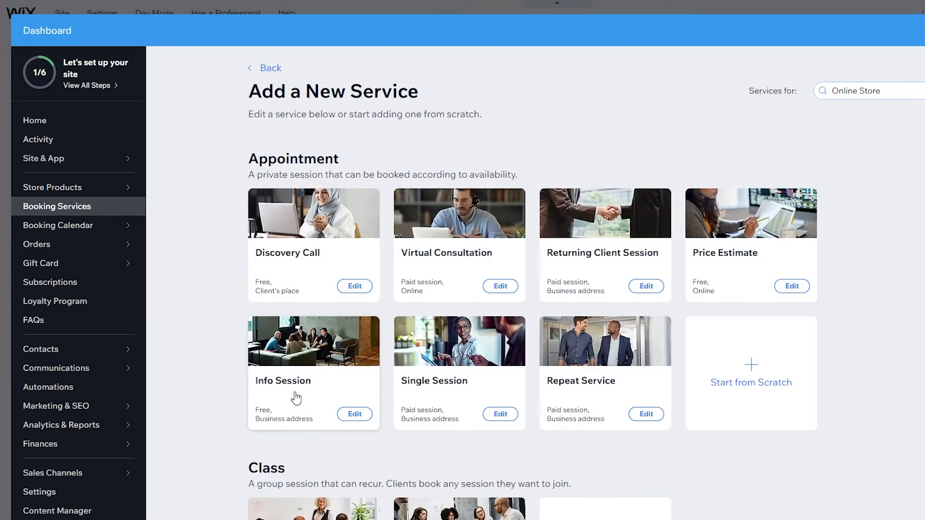
scroll(265, 355, down, 6)
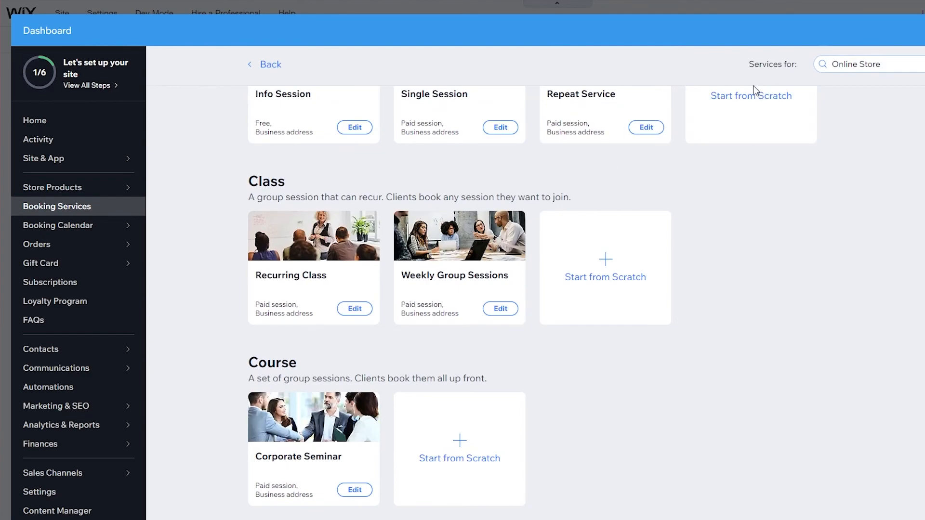
click(924, 30)
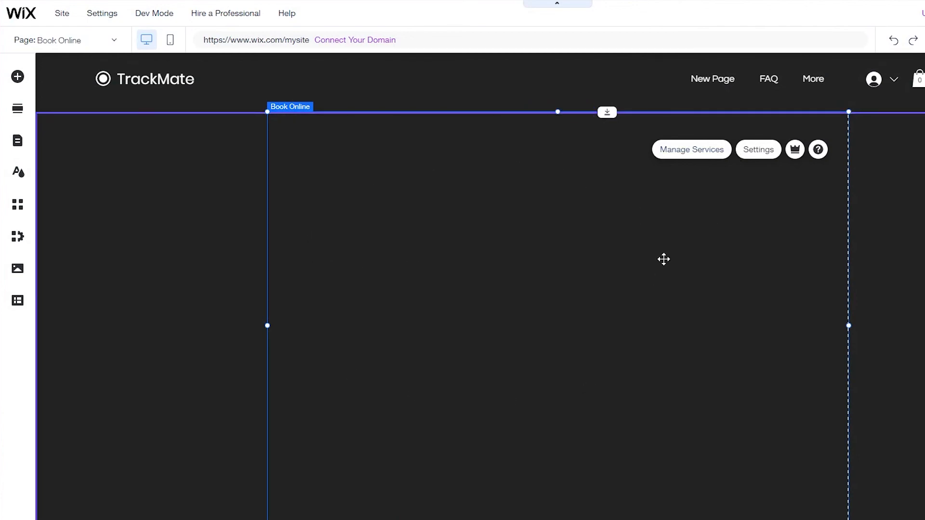
click(915, 197)
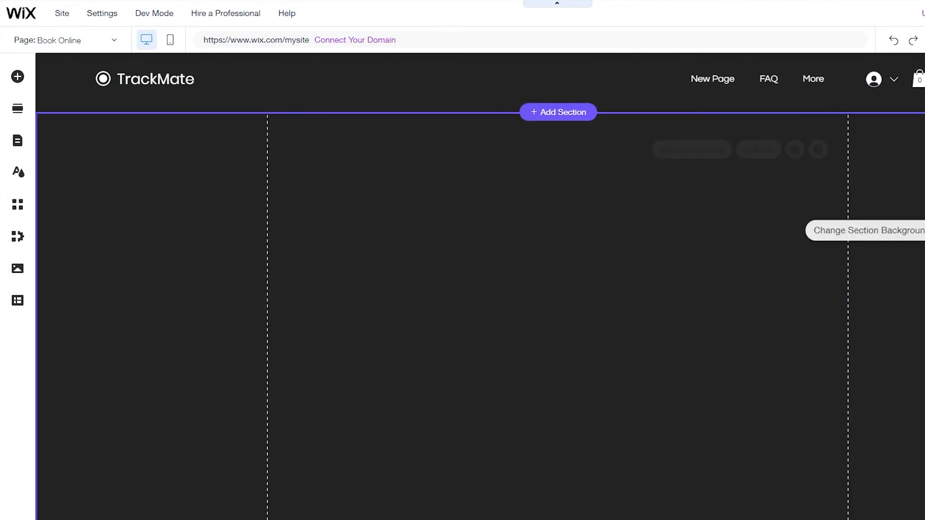